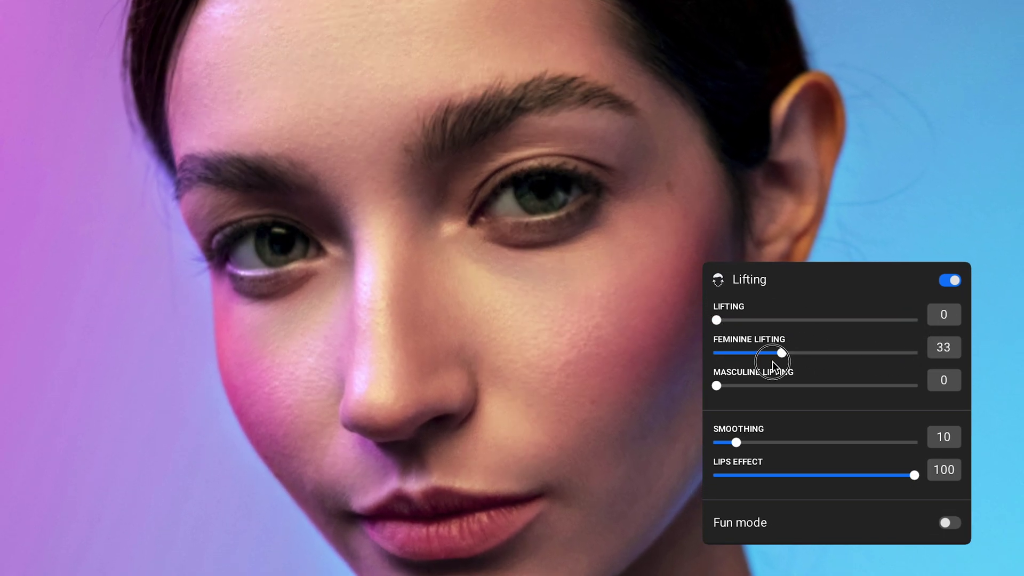
Set the close-up portrait's lifting to 0 and feminine lifting to 33
left_click_drag(868, 325, 716, 321)
left_click_drag(914, 385, 868, 392)
scroll(835, 287, "down", 10)
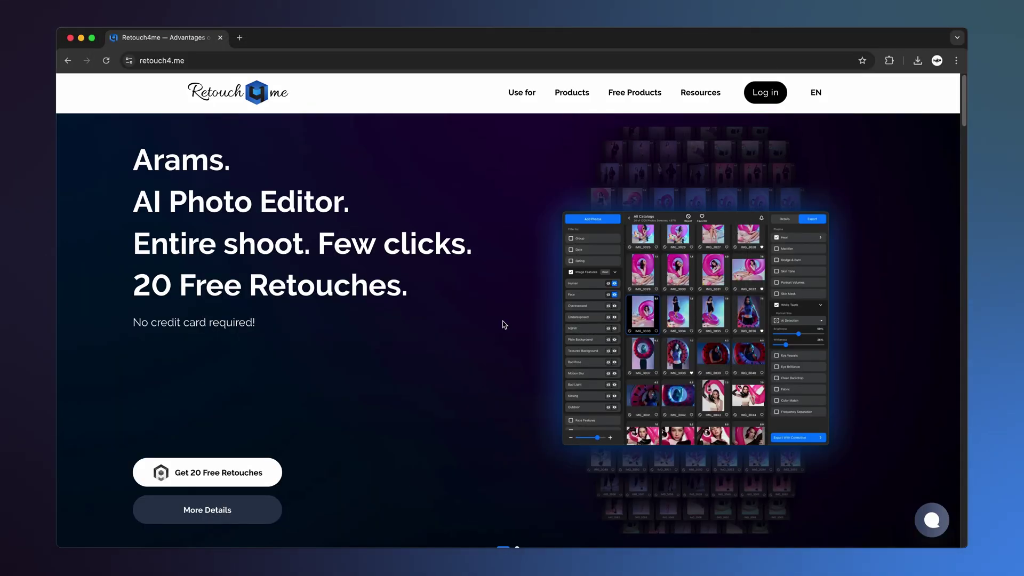
Sign in to the Retouch4me account and go to the Photo Retouching plugins list
left_click(765, 92)
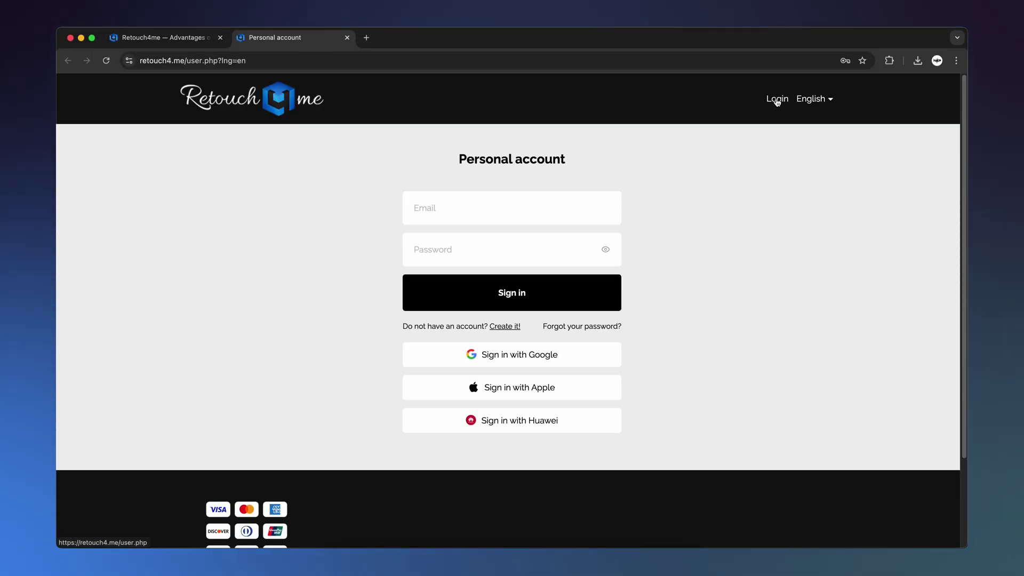
left_click(557, 354)
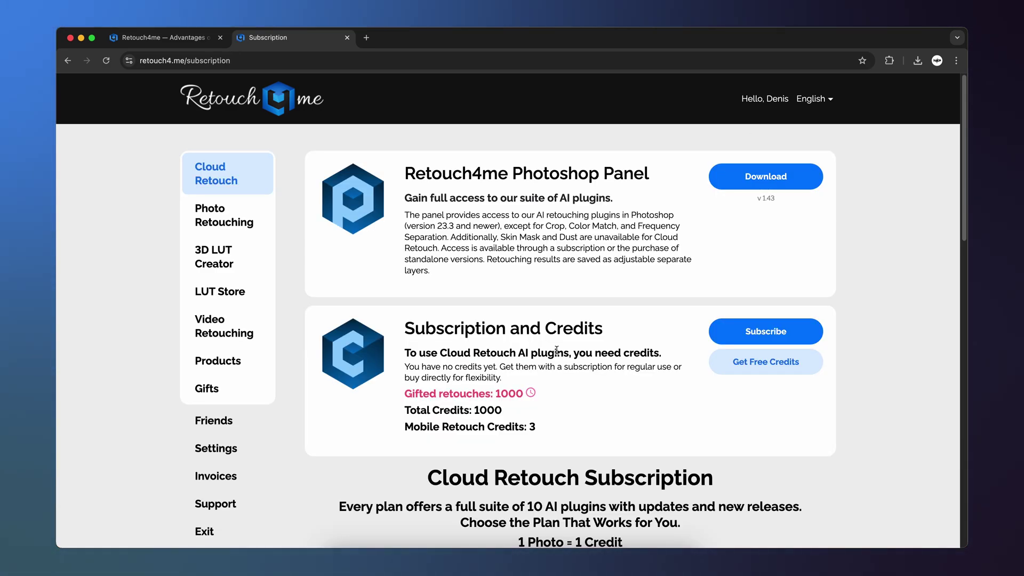
left_click(243, 222)
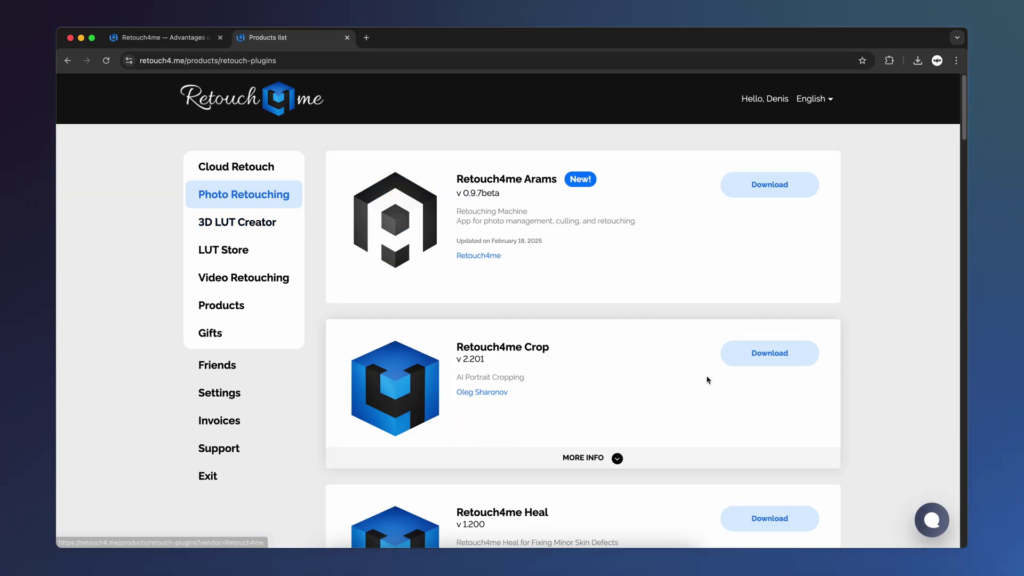
Open the Face Make product page and reveal its Mac and Windows download choices
scroll(705, 391, "down", 15)
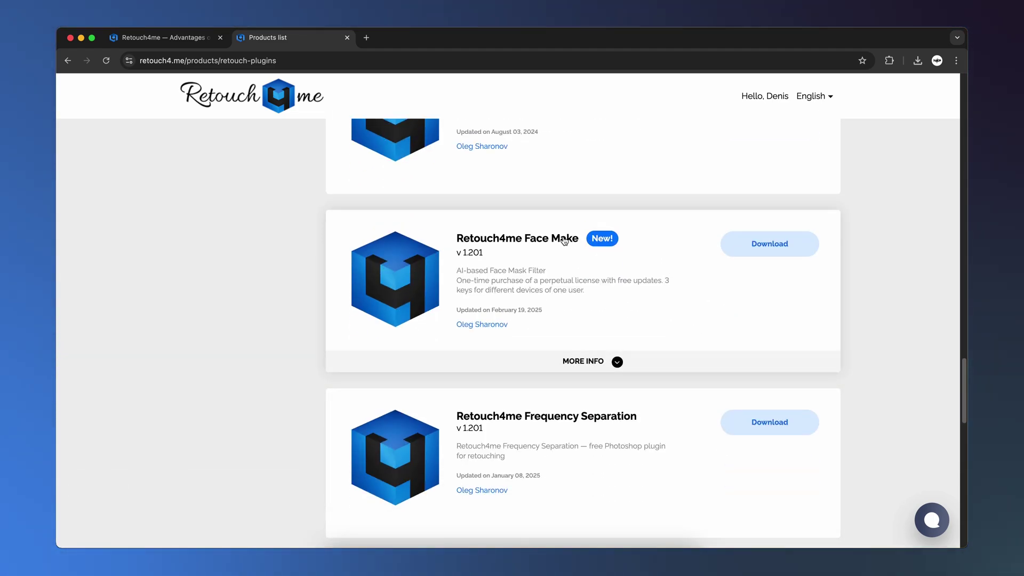
left_click(554, 242)
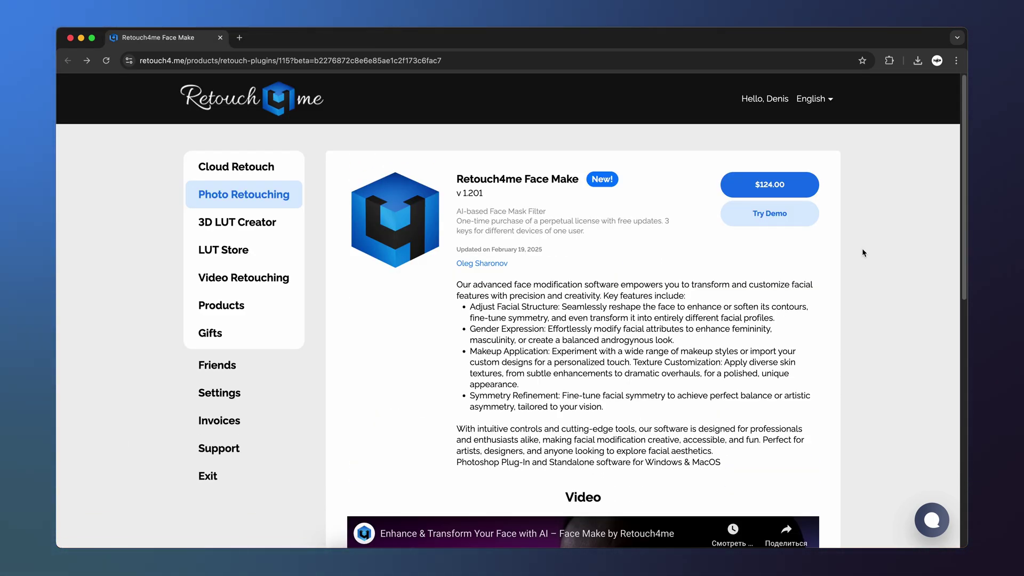
left_click(789, 196)
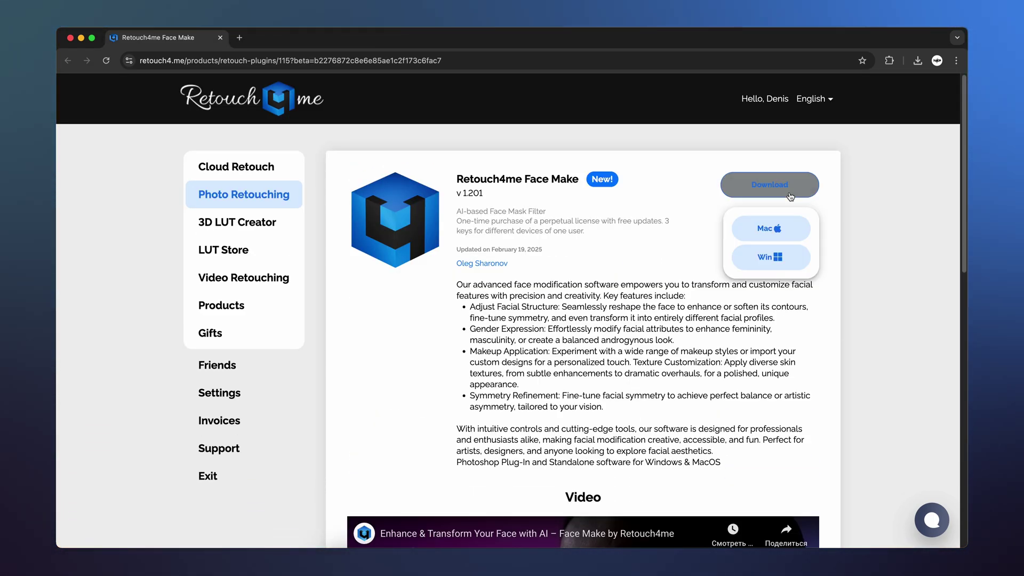
left_click(790, 196)
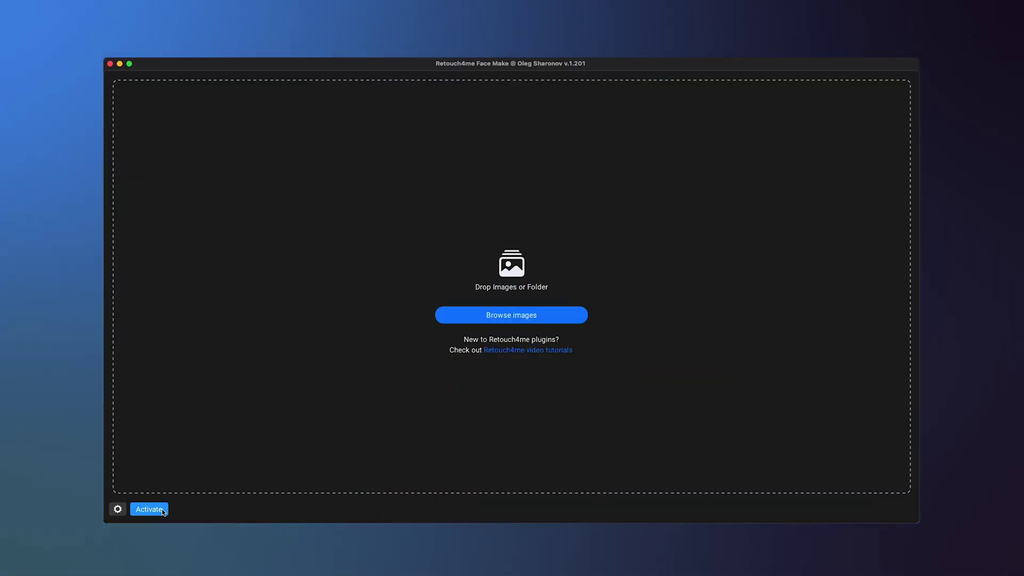
Activate Face Make with the account e-mail and password, then load the woman's portrait
left_click(161, 509)
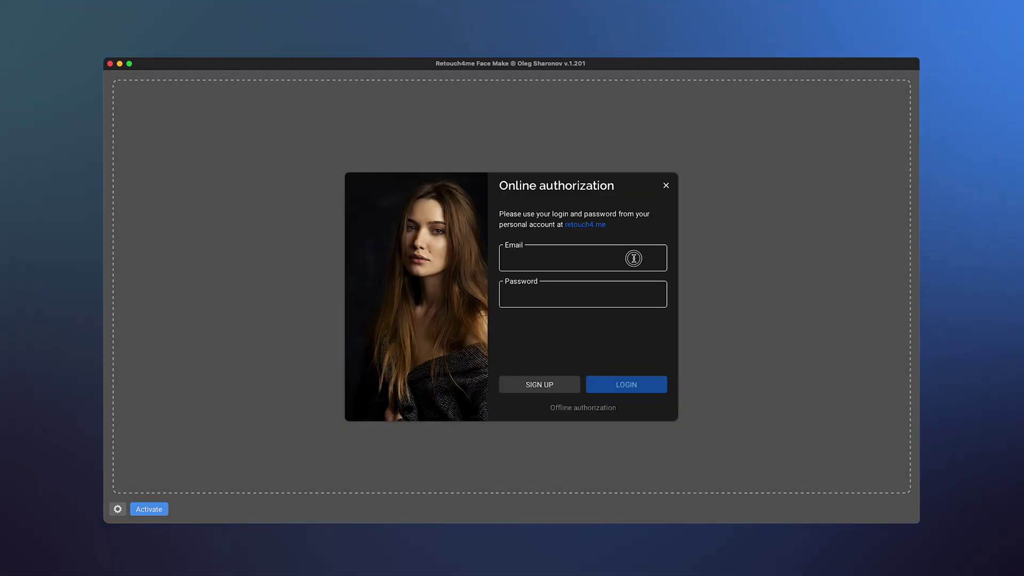
left_click(633, 258)
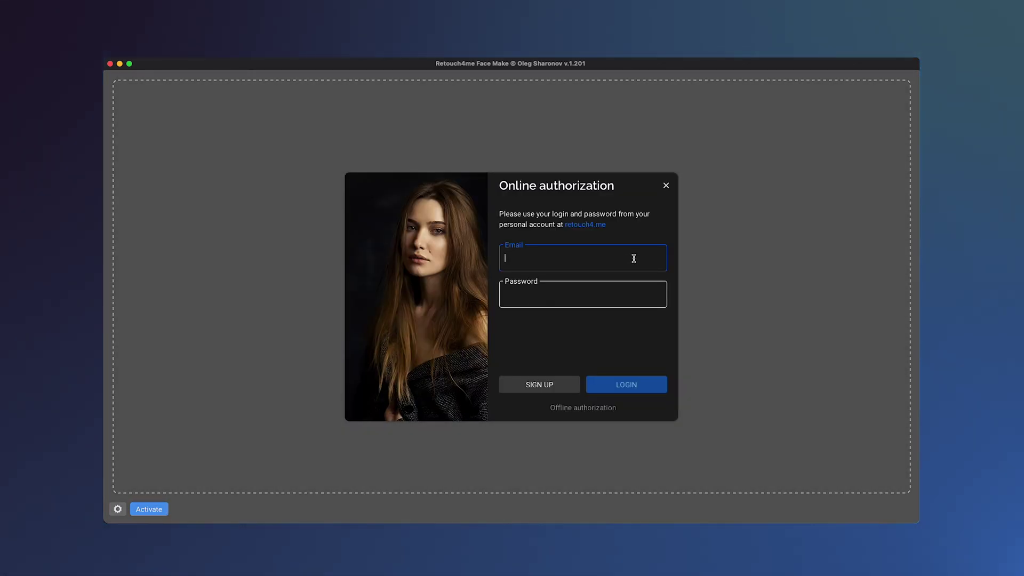
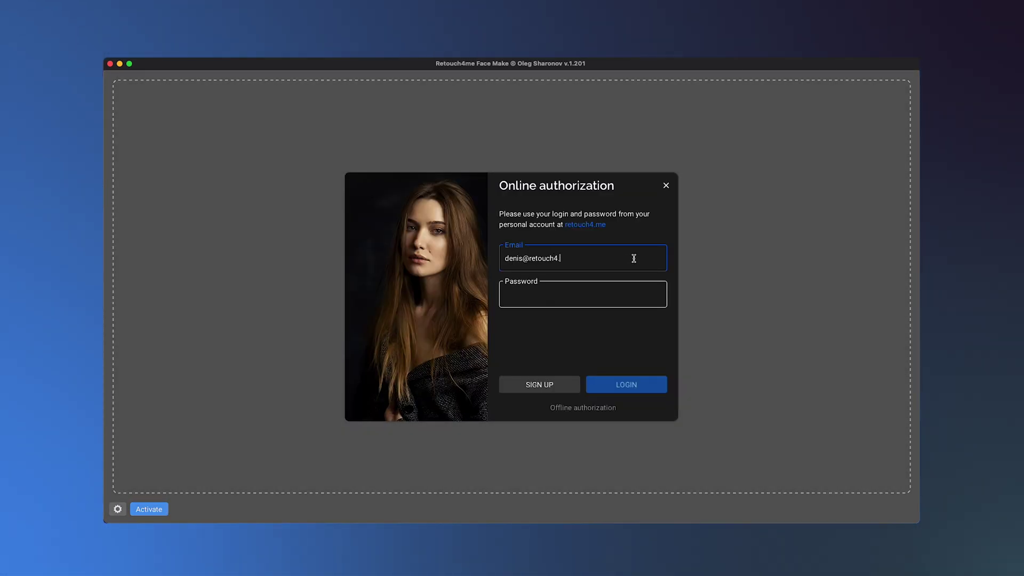
left_click(637, 384)
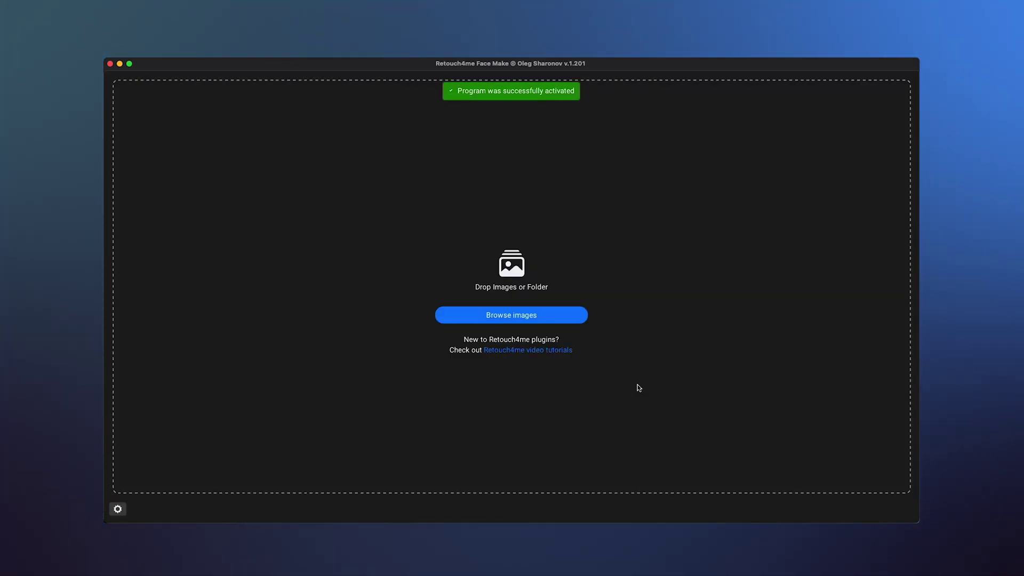
left_click_drag(1023, 299, 667, 276)
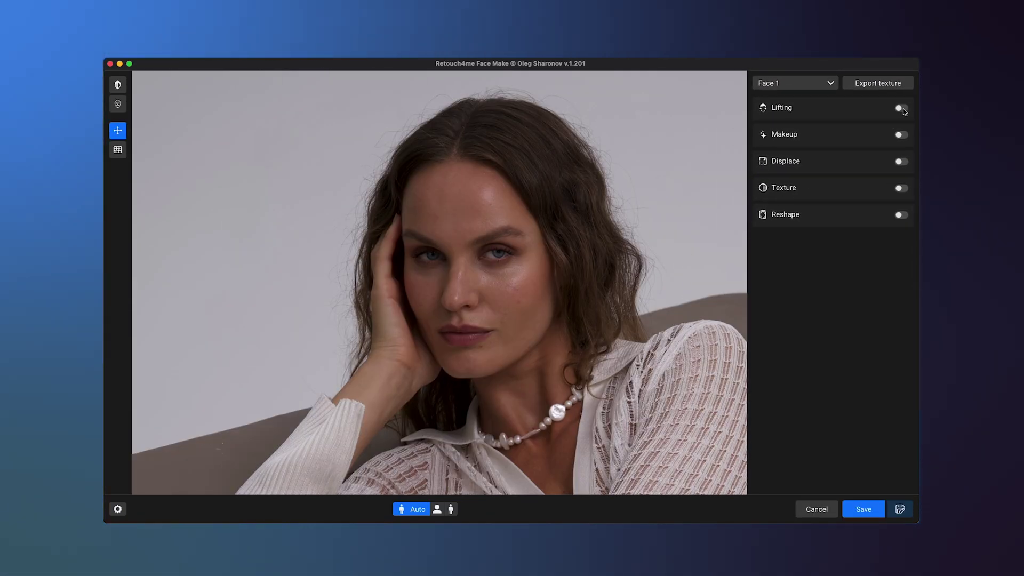
Enable Lifting at 100 with feminine lifting 60, smoothing 10 and lips effect 30
left_click(901, 107)
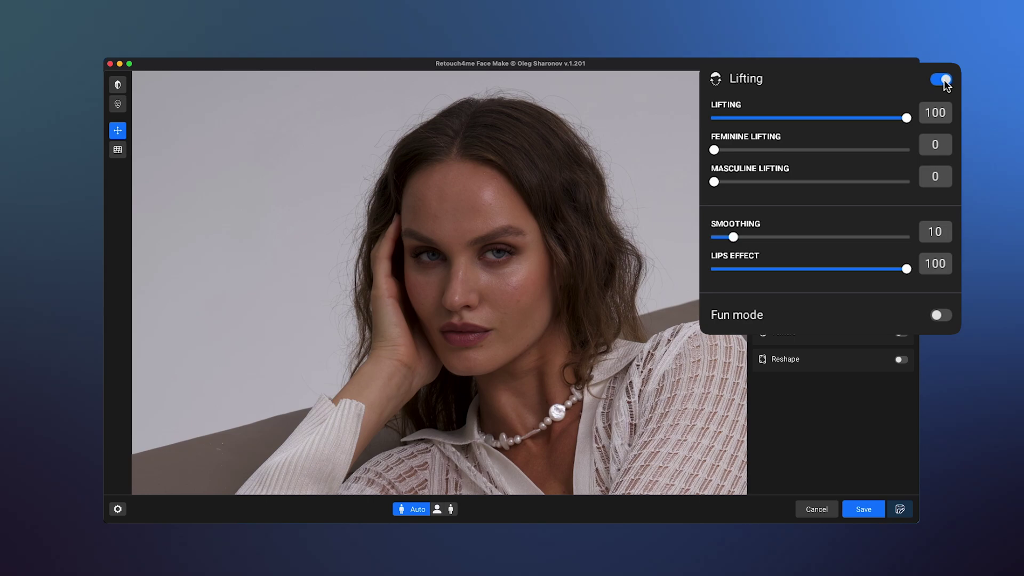
left_click_drag(905, 117, 809, 120)
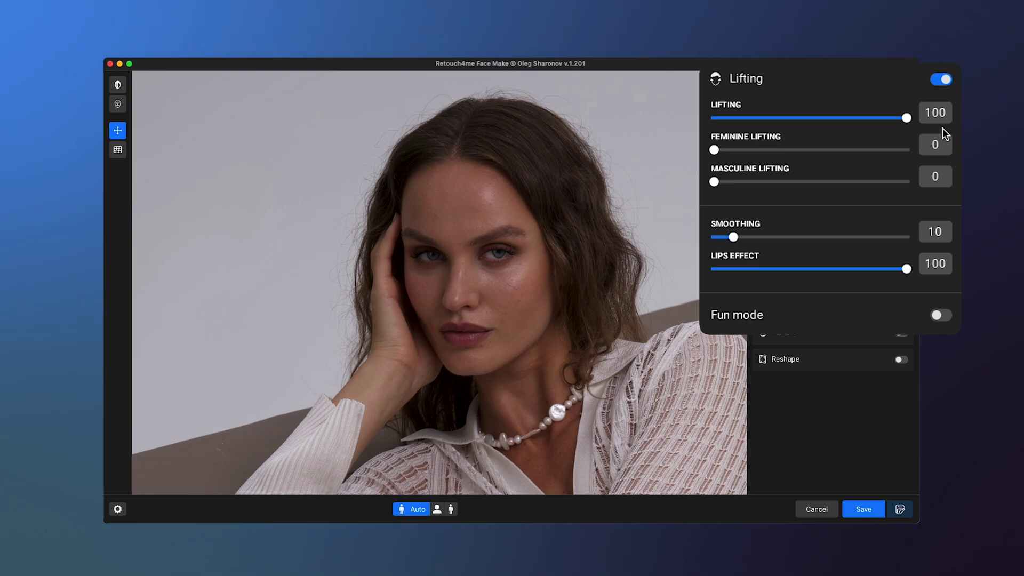
left_click_drag(714, 150, 829, 152)
left_click_drag(739, 236, 731, 236)
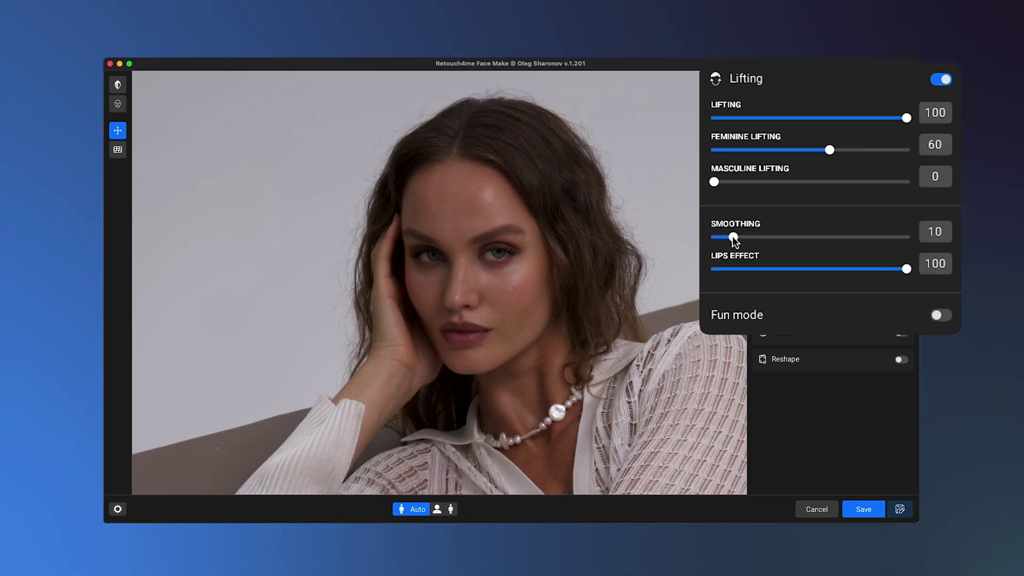
left_click_drag(719, 262, 777, 269)
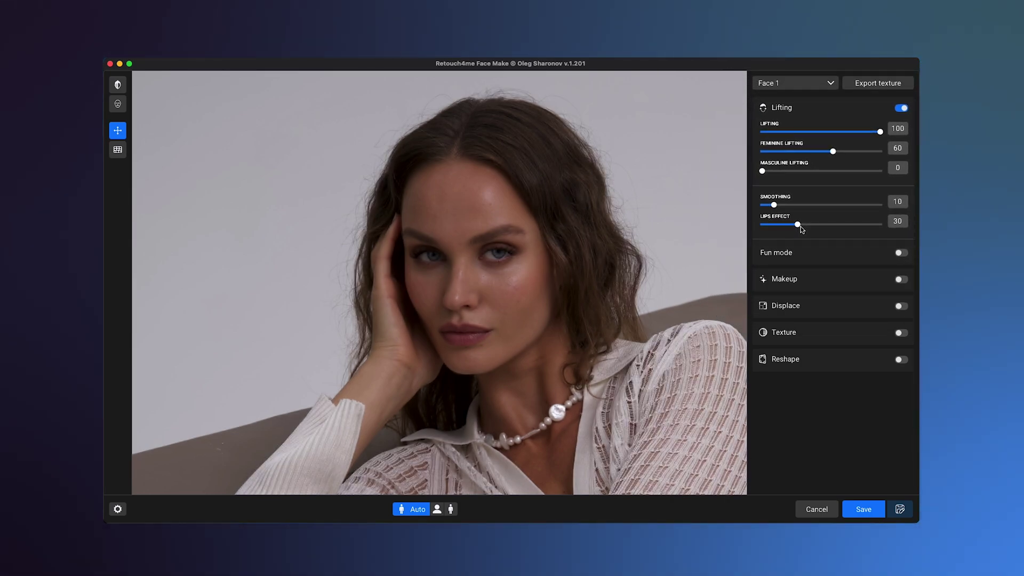
Turn on Makeup and cycle the eye presets to Crimson Accent
left_click(901, 279)
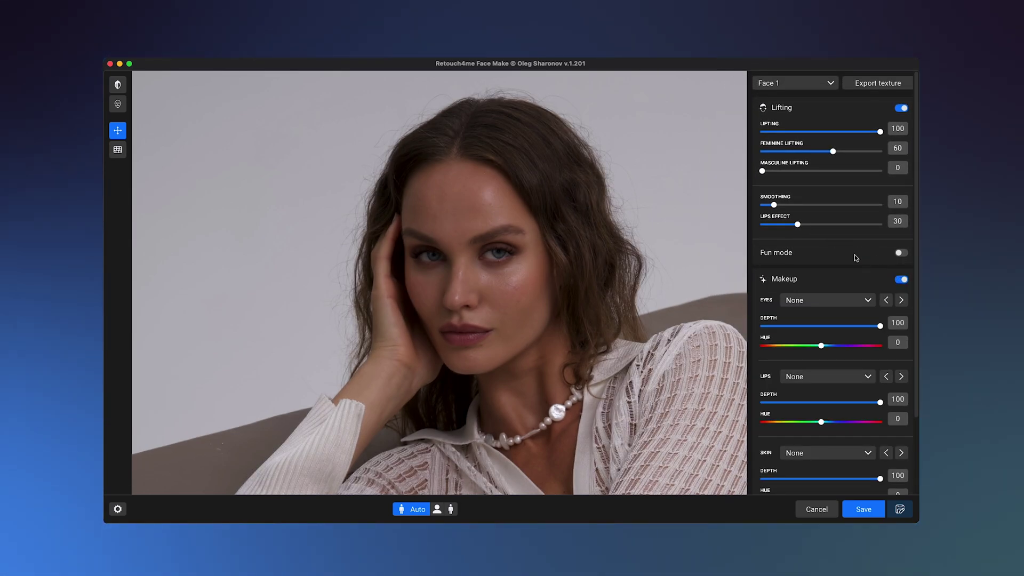
scroll(844, 250, "down", 3)
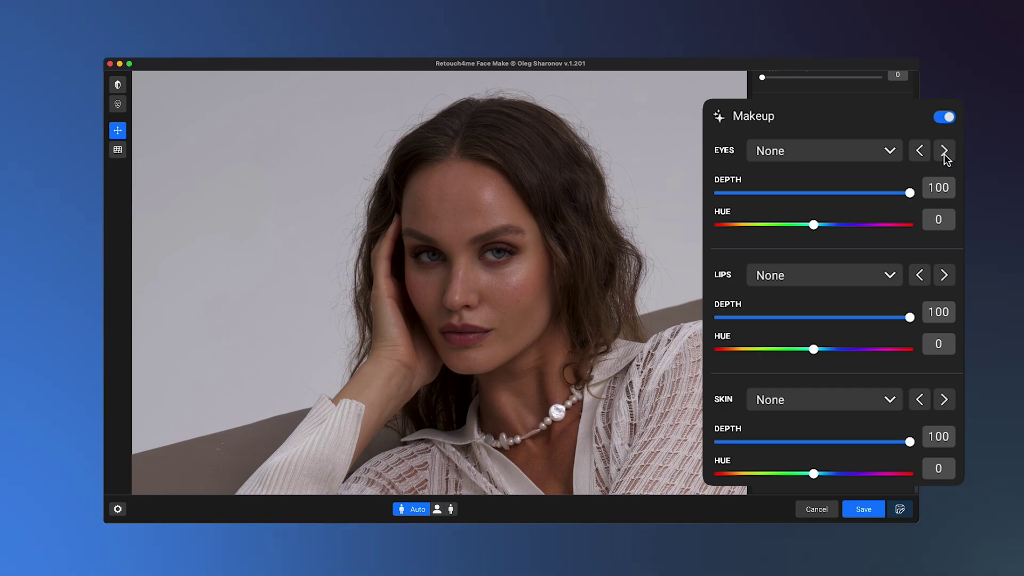
left_click(943, 151)
left_click(944, 151)
left_click(943, 152)
left_click(944, 152)
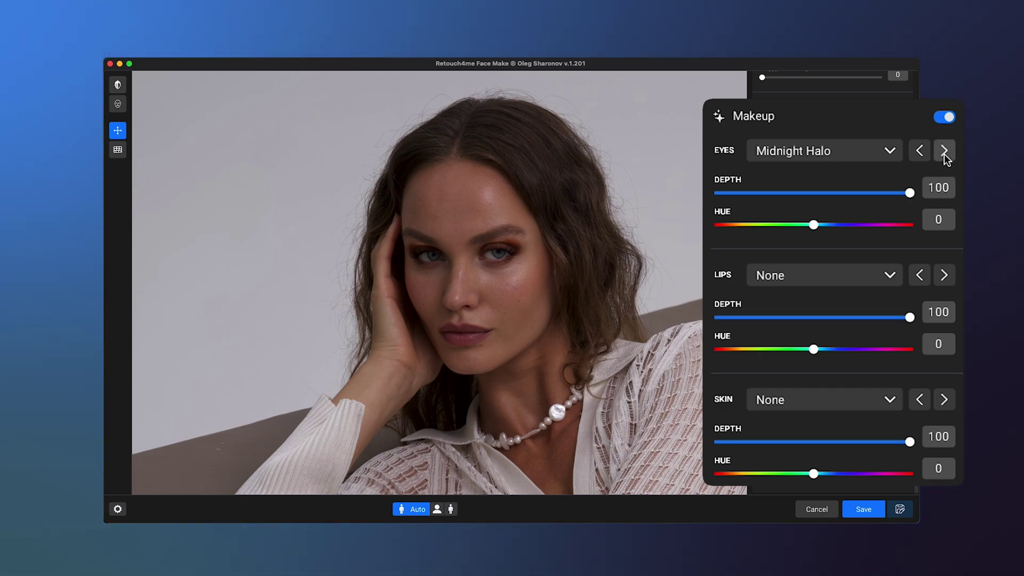
left_click(943, 151)
left_click(943, 152)
left_click(944, 152)
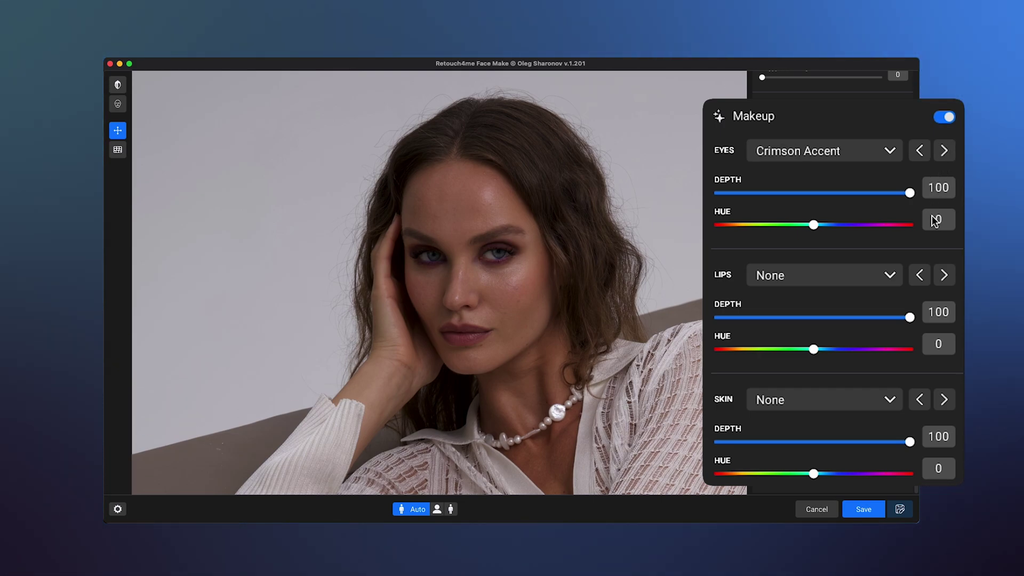
Cycle the lip makeup presets past Heartbeat and Bold Passion to Mirror Ice
left_click(945, 275)
left_click(945, 274)
left_click(945, 274)
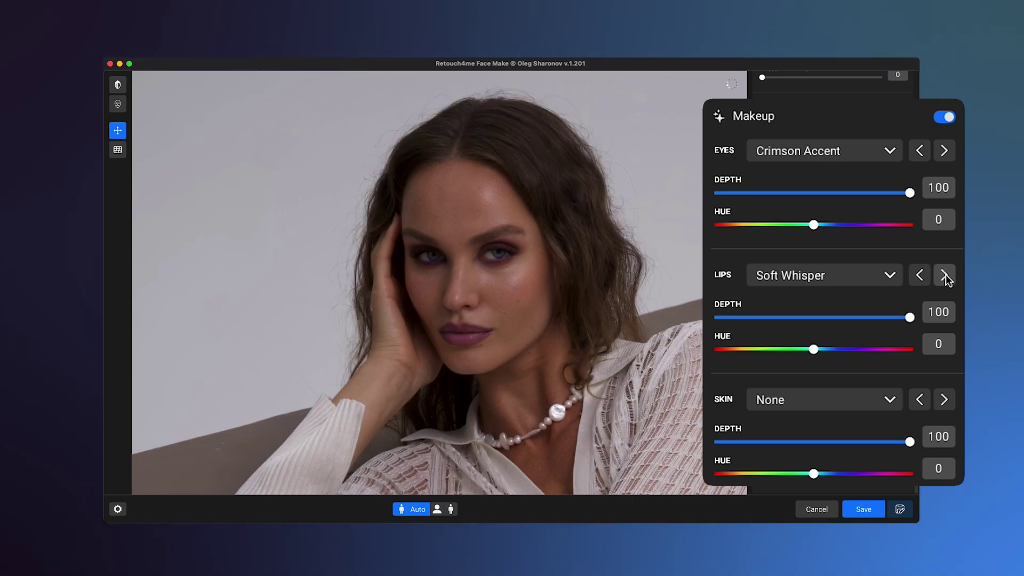
left_click(944, 275)
left_click(944, 274)
left_click(944, 275)
left_click(944, 275)
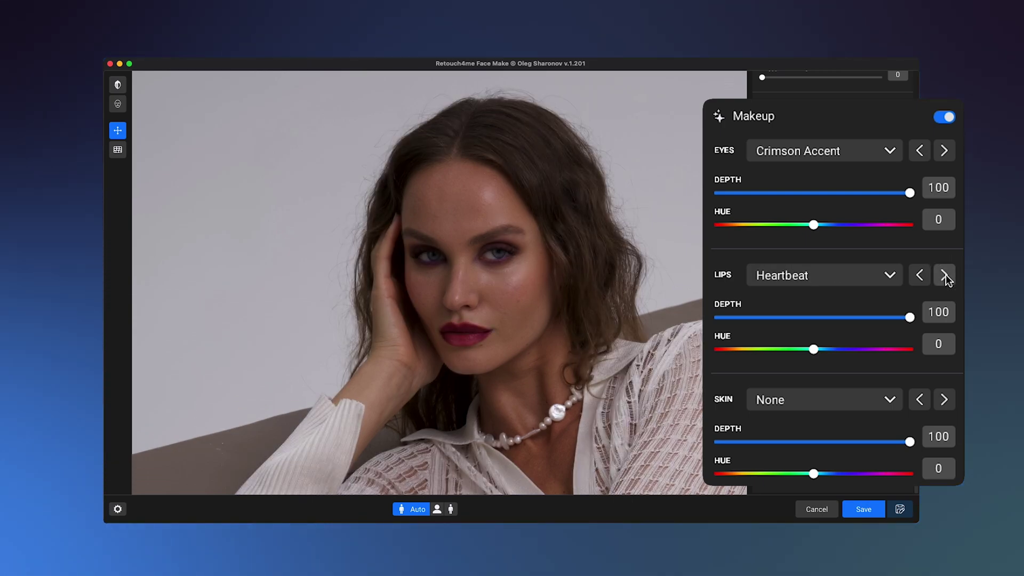
left_click(944, 274)
left_click(944, 275)
left_click(944, 275)
left_click(944, 275)
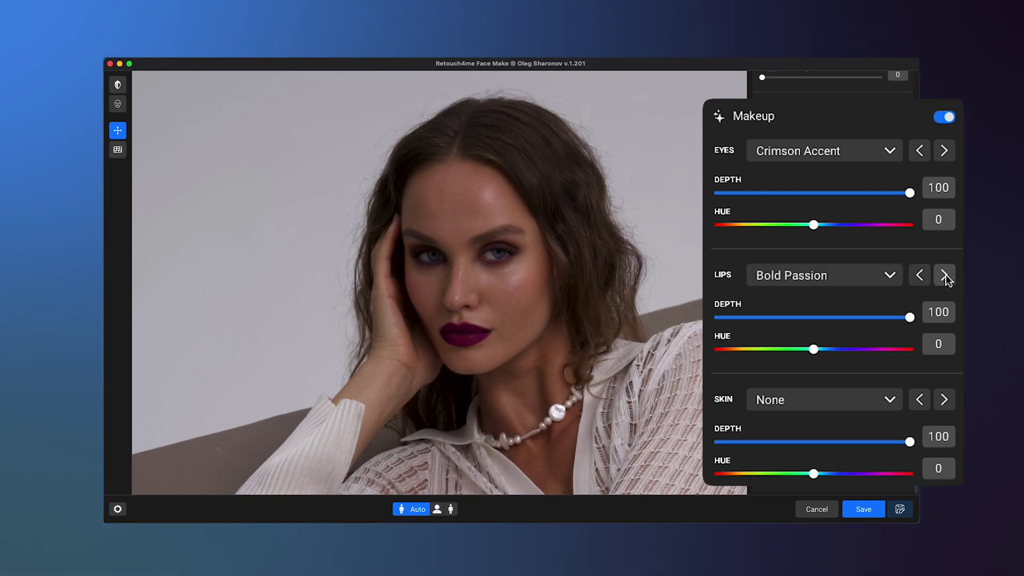
left_click(944, 275)
left_click(944, 274)
left_click(945, 275)
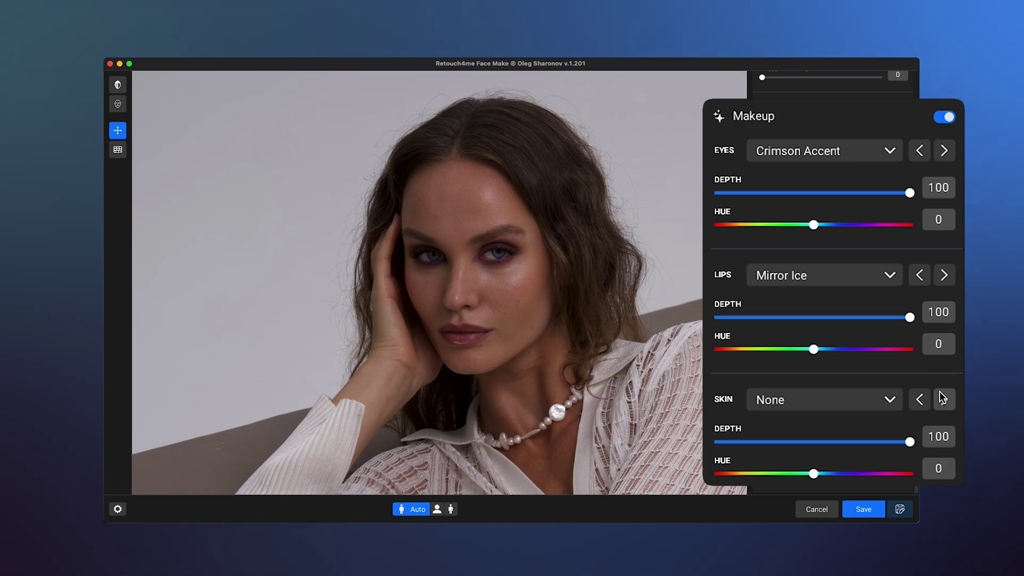
Browse the skin makeup presets, then pick Golden Dots freckles from the list
left_click(943, 399)
left_click(943, 399)
left_click(944, 398)
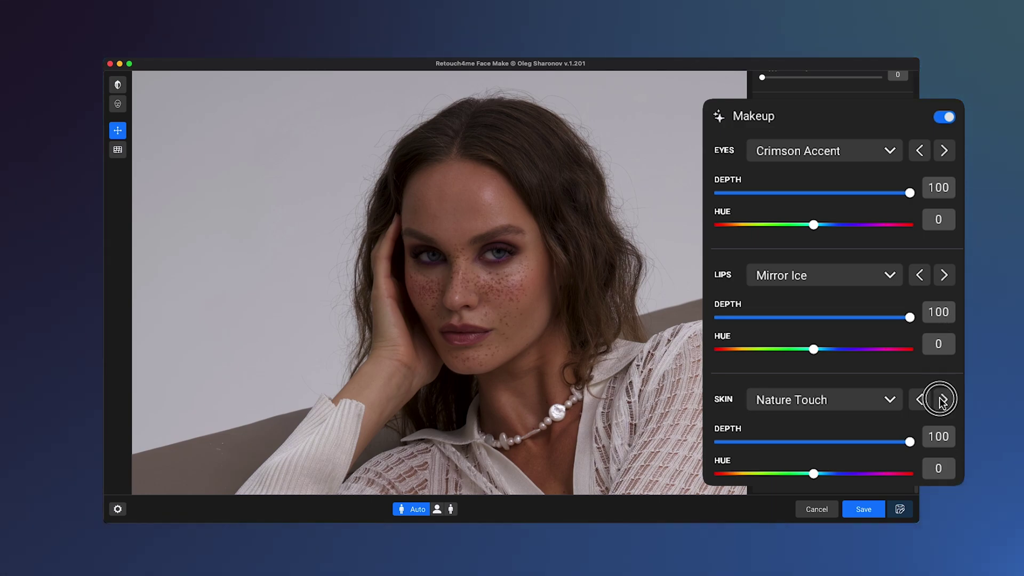
left_click(944, 399)
left_click(944, 399)
left_click(944, 399)
left_click(944, 399)
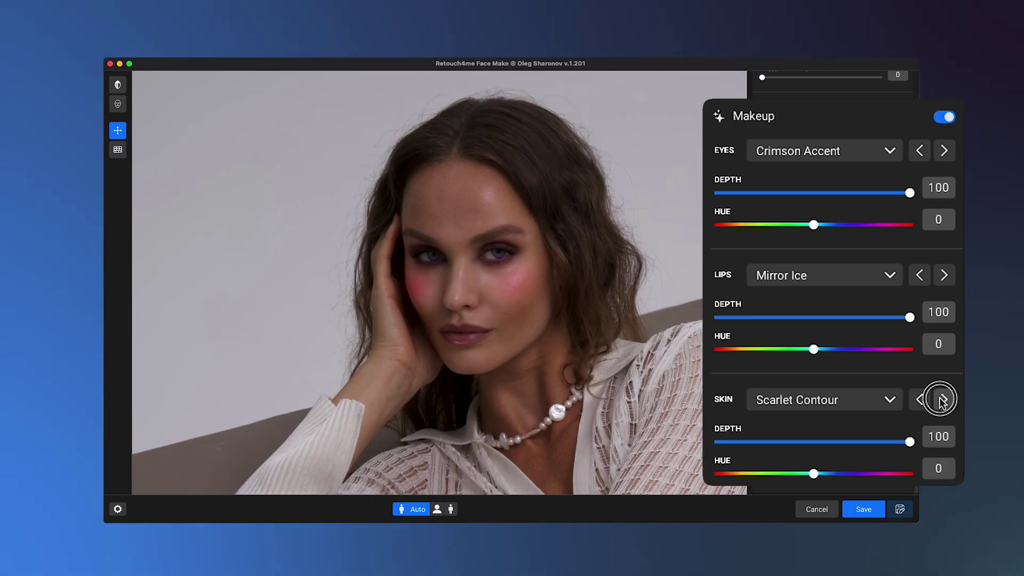
left_click(943, 399)
left_click(943, 399)
left_click(885, 400)
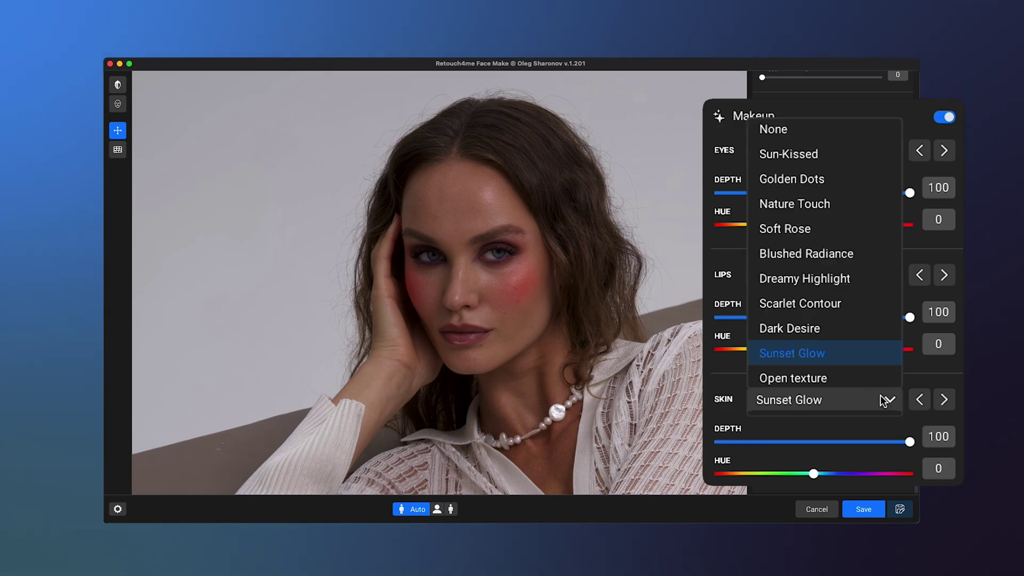
left_click(872, 180)
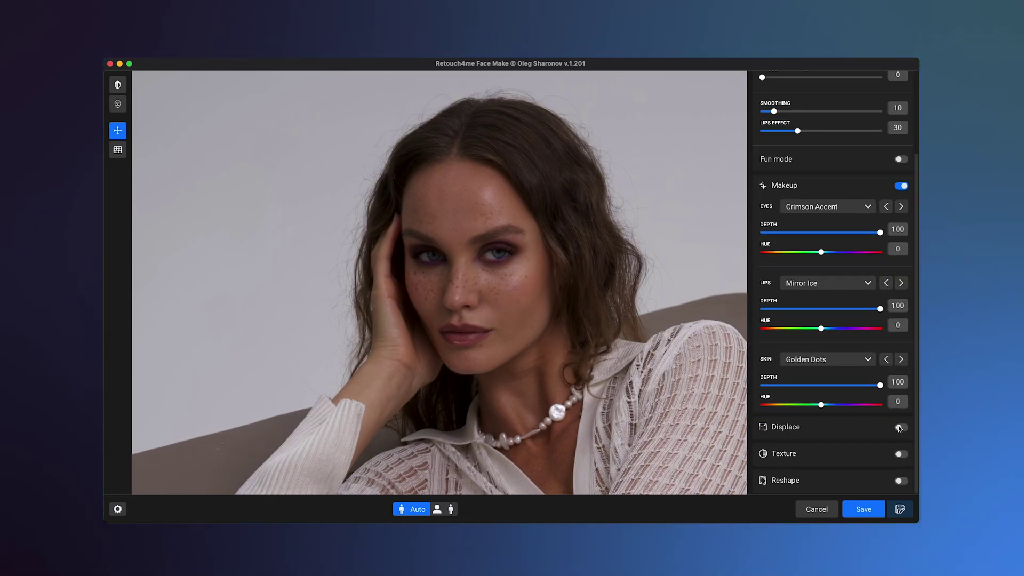
Turn on Displace with the Narrow Nose preset at depth 43
left_click(900, 427)
scroll(899, 427, "down", 2)
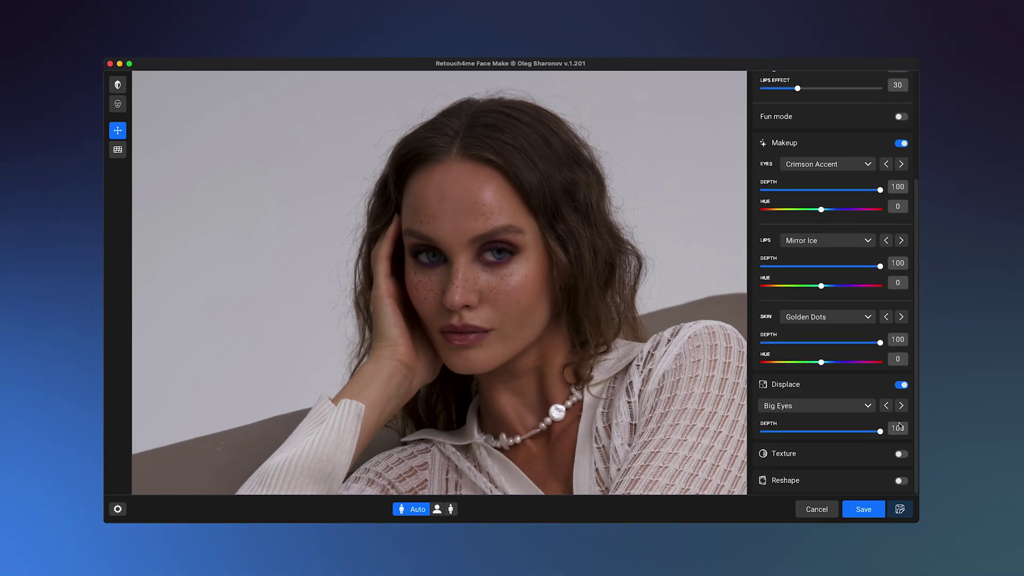
left_click(867, 405)
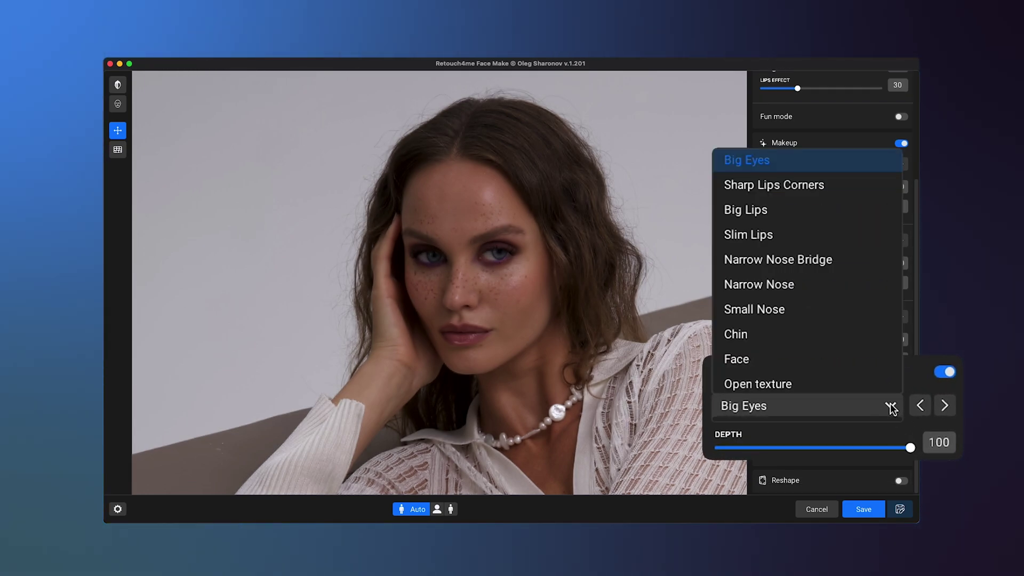
left_click(858, 284)
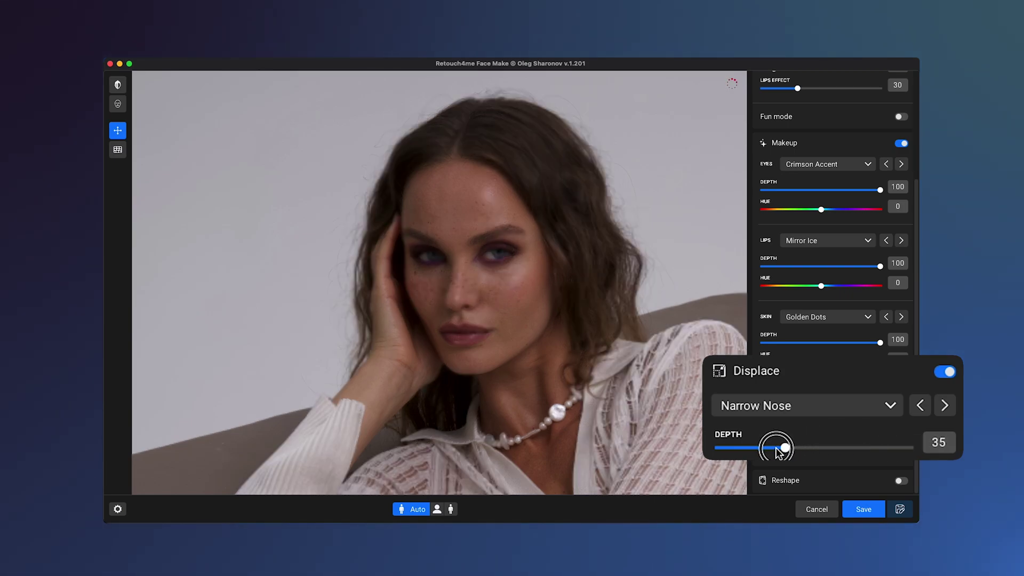
left_click_drag(782, 448, 731, 447)
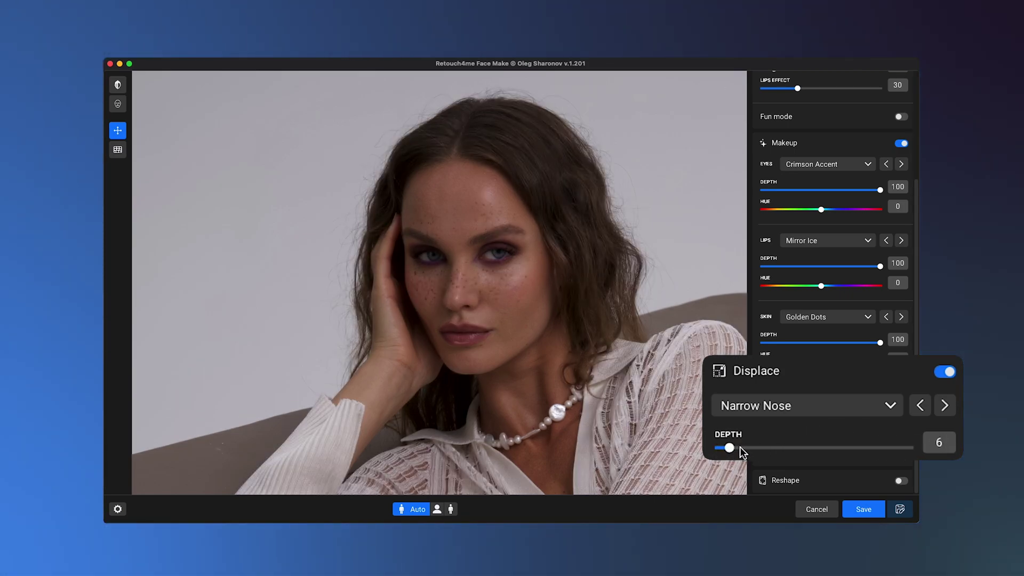
left_click_drag(731, 446, 804, 452)
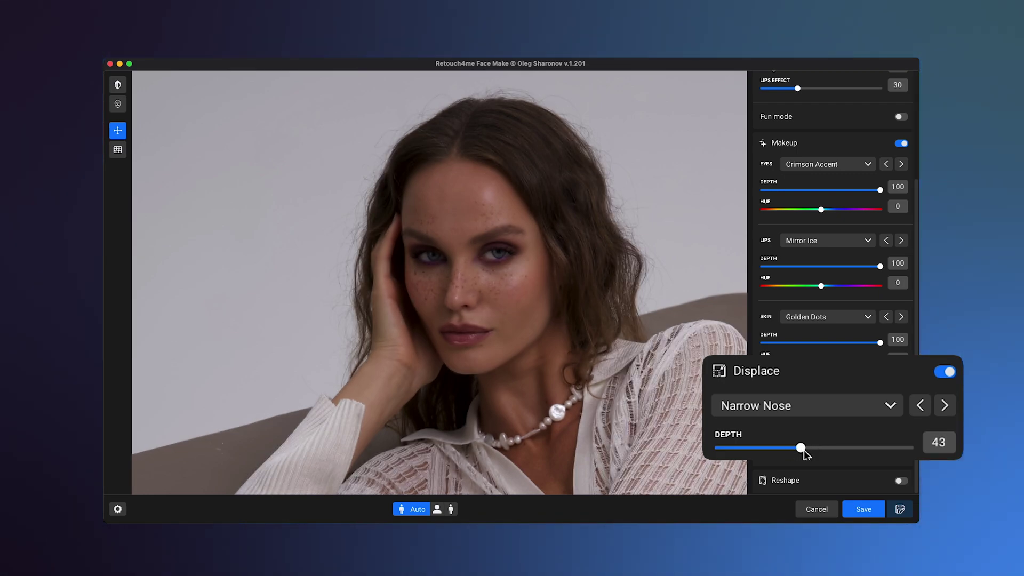
scroll(667, 379, "up", 3)
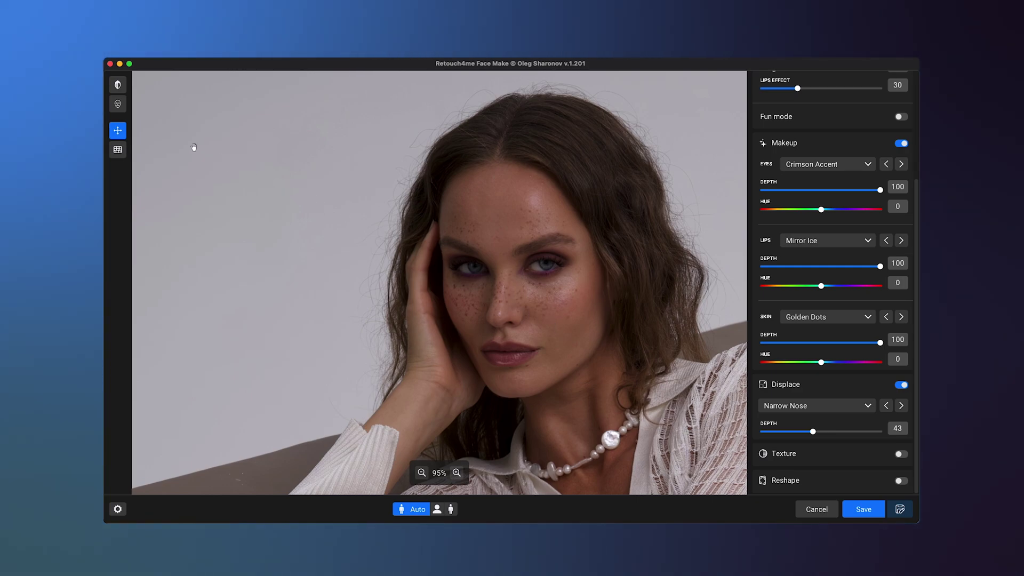
left_click_drag(123, 89, 122, 87)
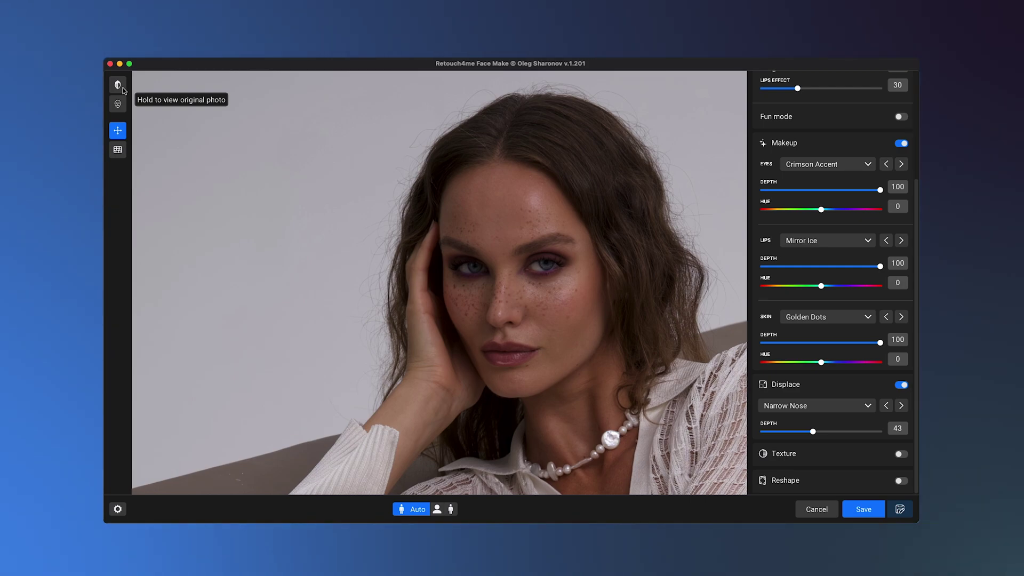
left_click_drag(122, 108, 123, 108)
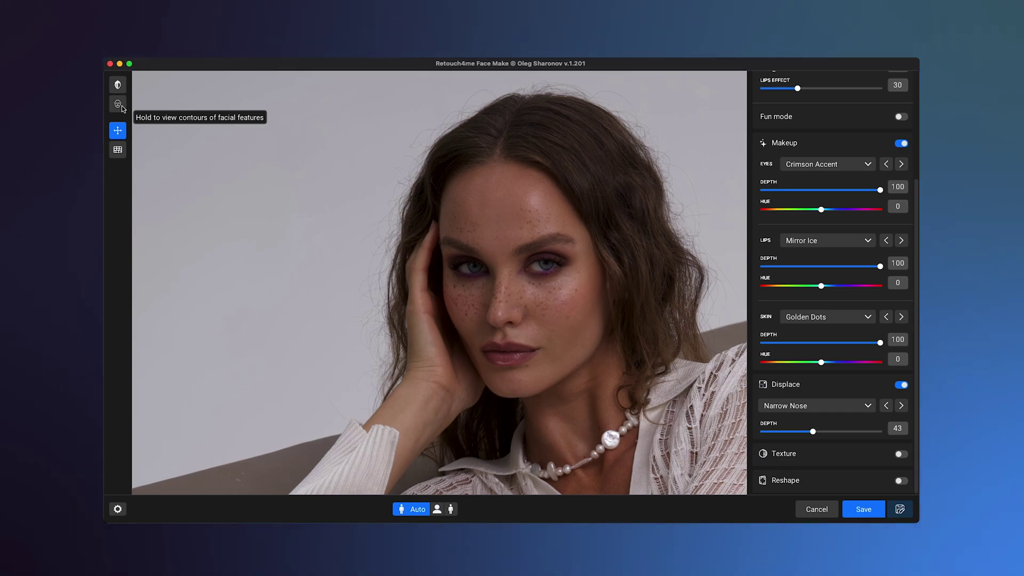
left_click(122, 153)
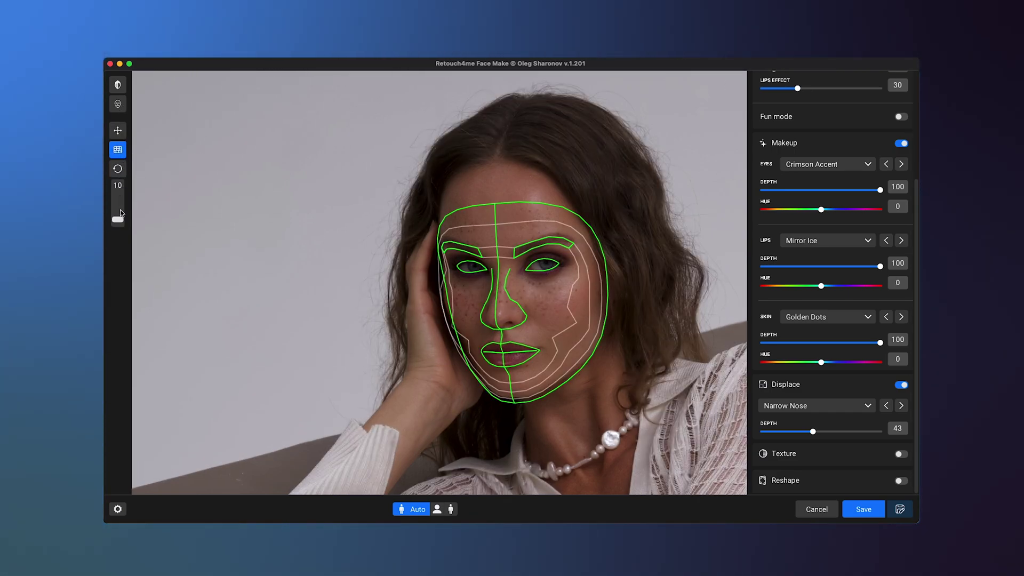
left_click_drag(117, 219, 117, 214)
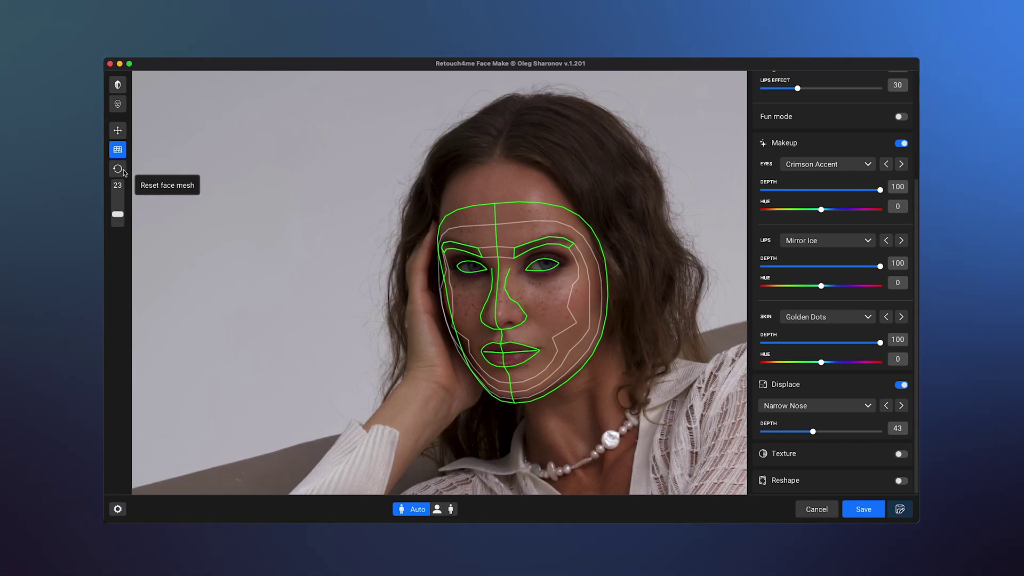
left_click(118, 130)
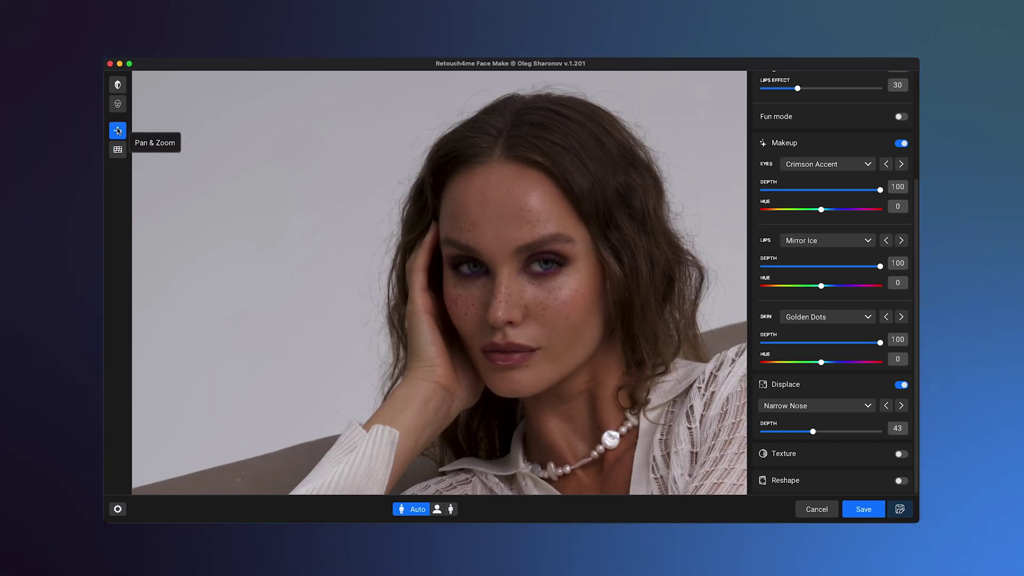
mouse_move(156, 130)
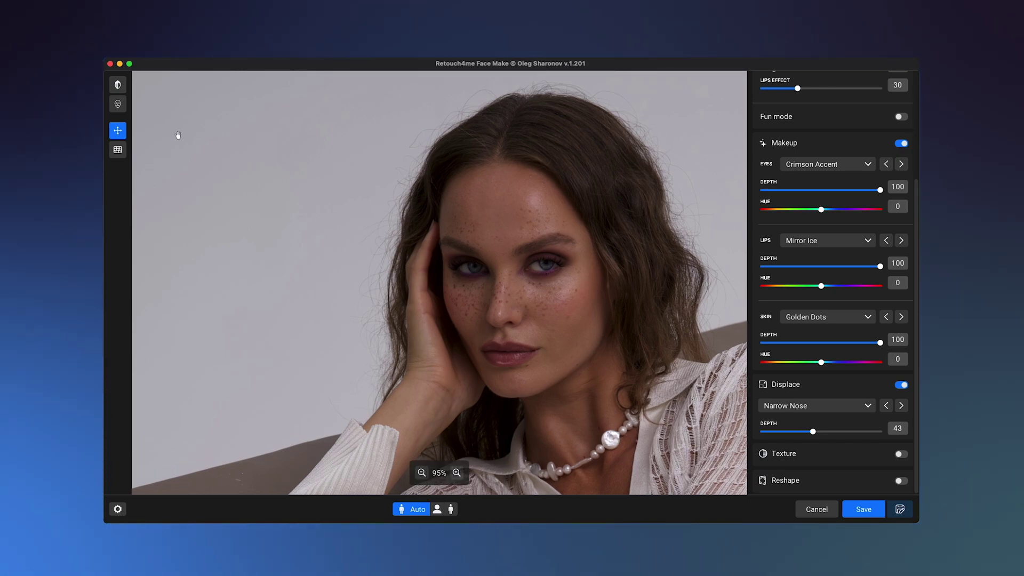
left_click_drag(0, 312, 469, 315)
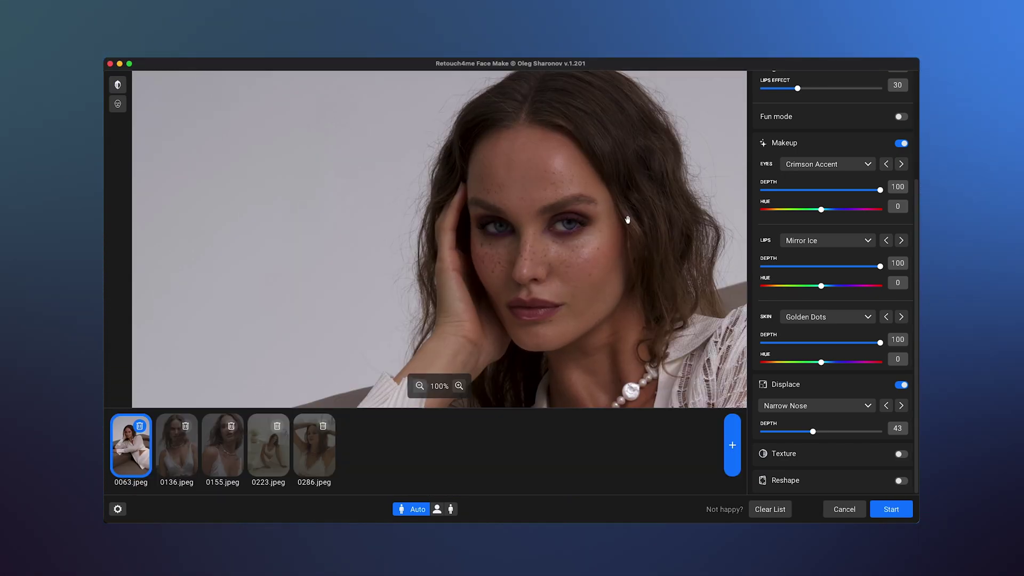
Preview the queued photos 0136.jpeg and 0155.jpeg through to the last, 0286.jpeg
key("Right")
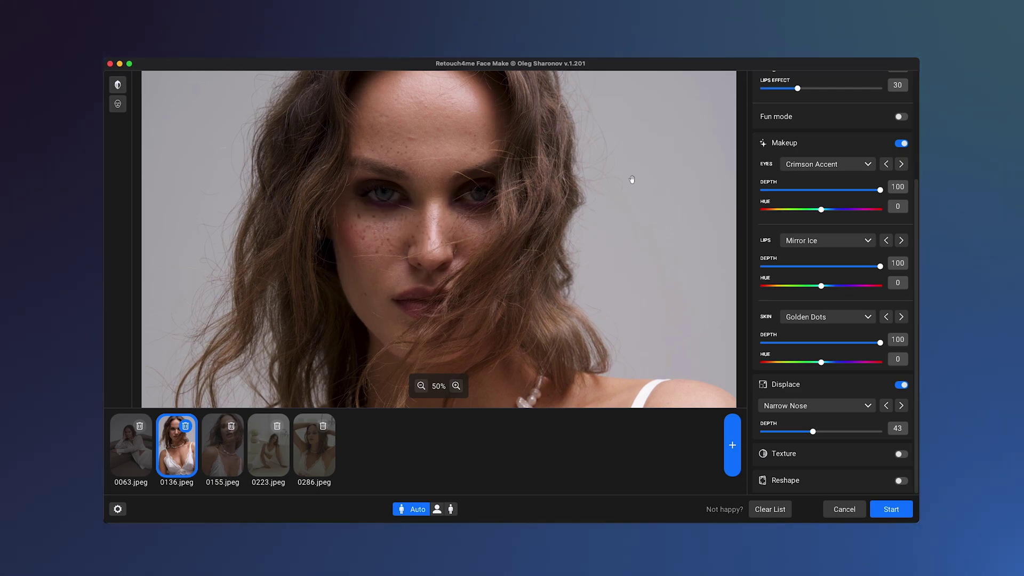
key("Right")
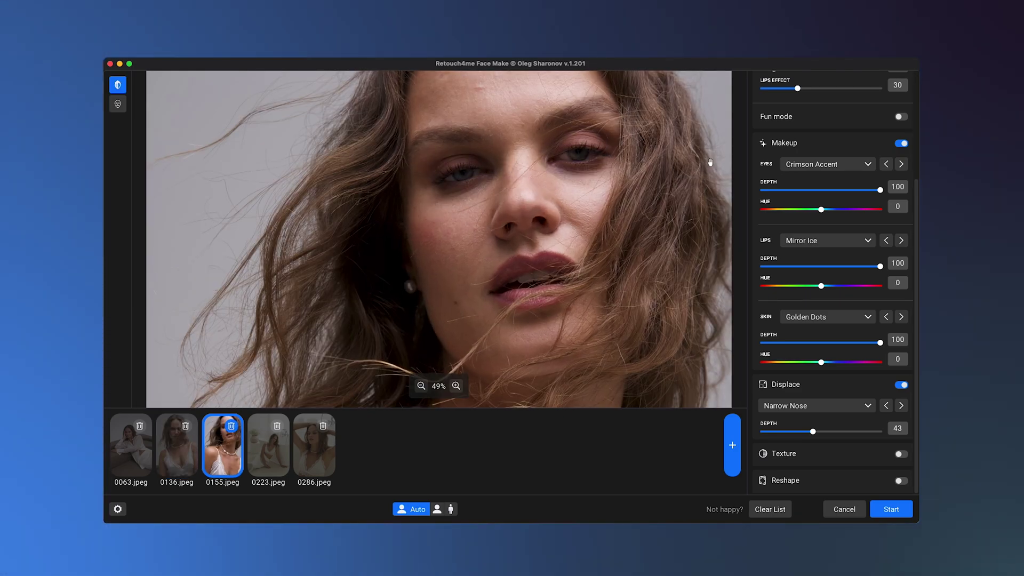
key("Right")
key("Right")
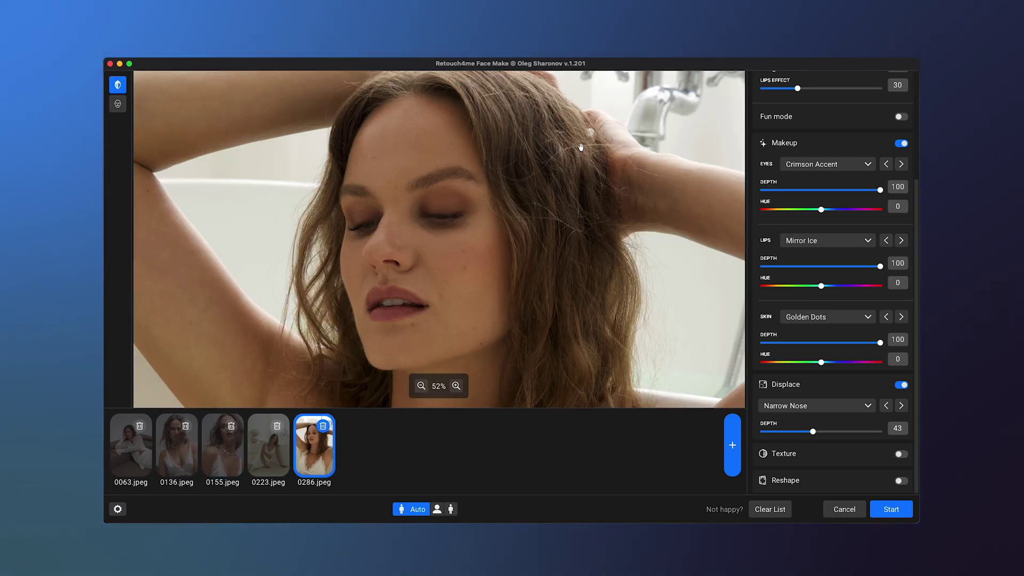